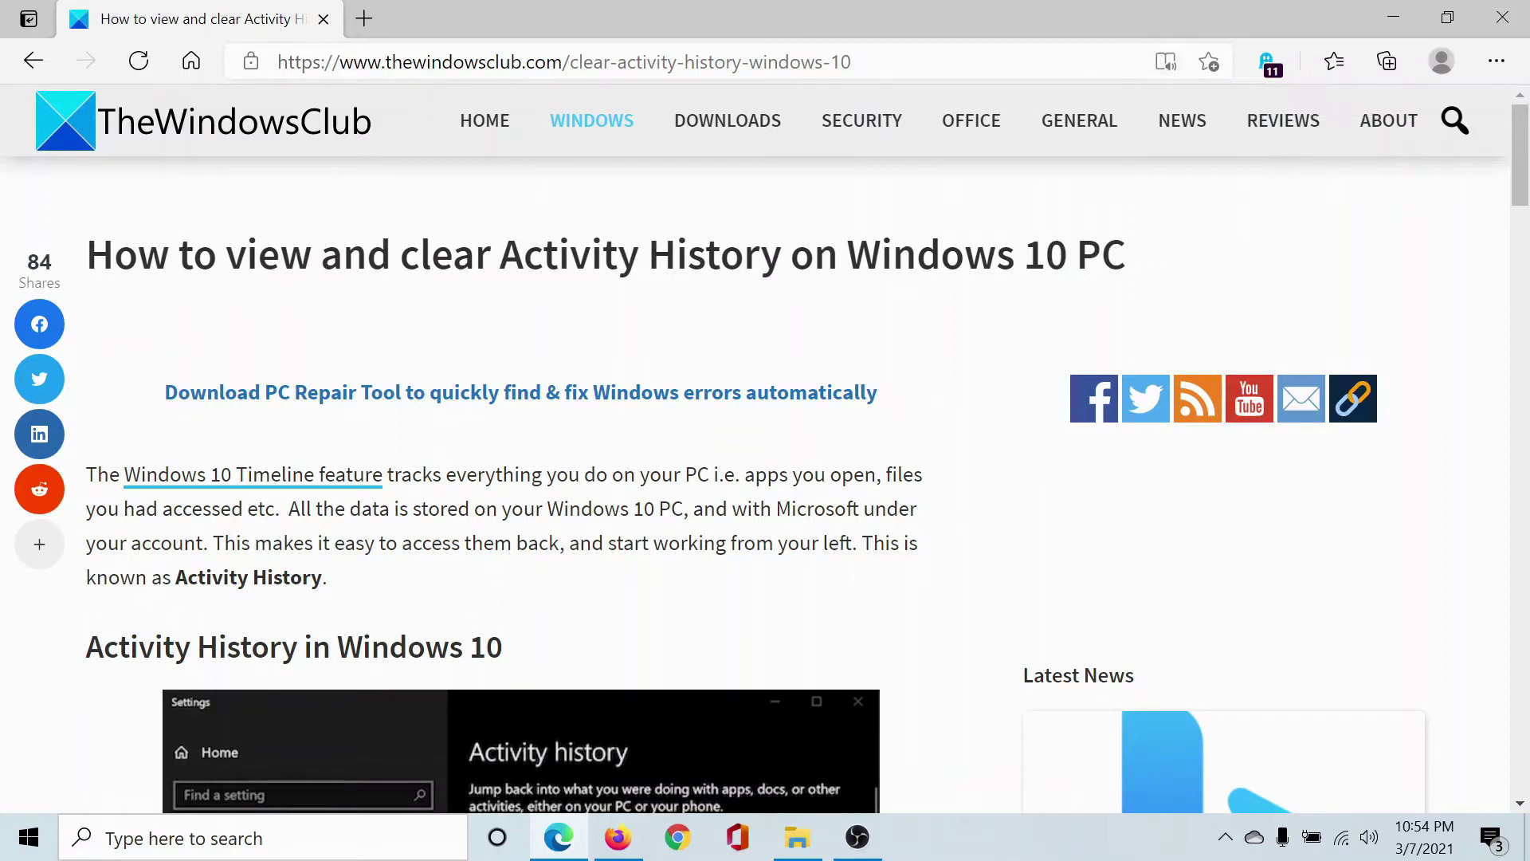
pyautogui.scroll(-2, 438, 364)
pyautogui.scroll(-5, 467, 480)
pyautogui.scroll(-5, 466, 481)
pyautogui.scroll(-2, 467, 480)
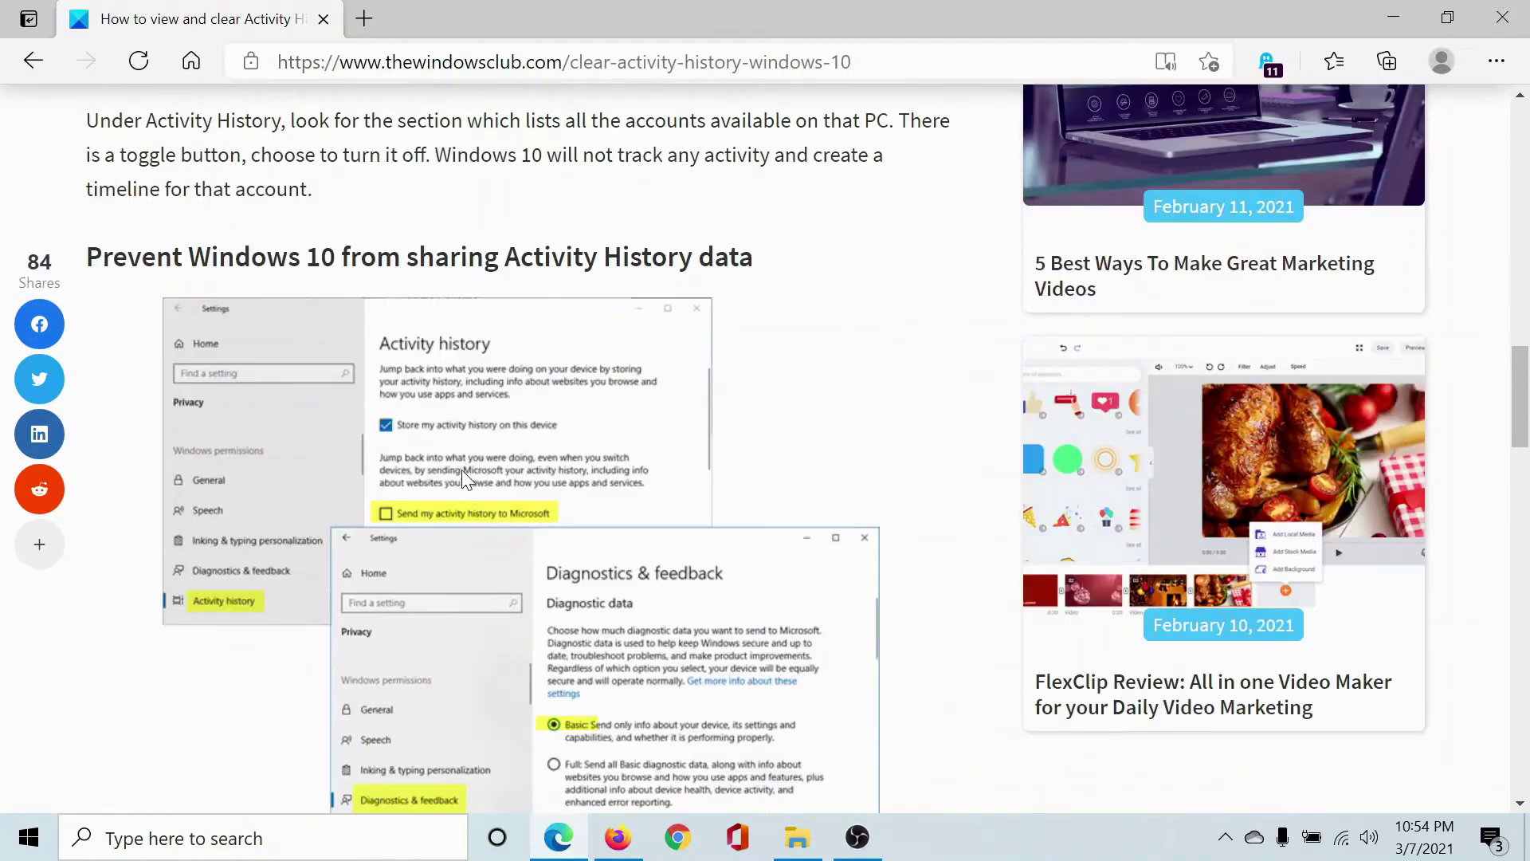
pyautogui.scroll(-5, 466, 481)
pyautogui.scroll(-5, 467, 481)
pyautogui.scroll(-5, 466, 481)
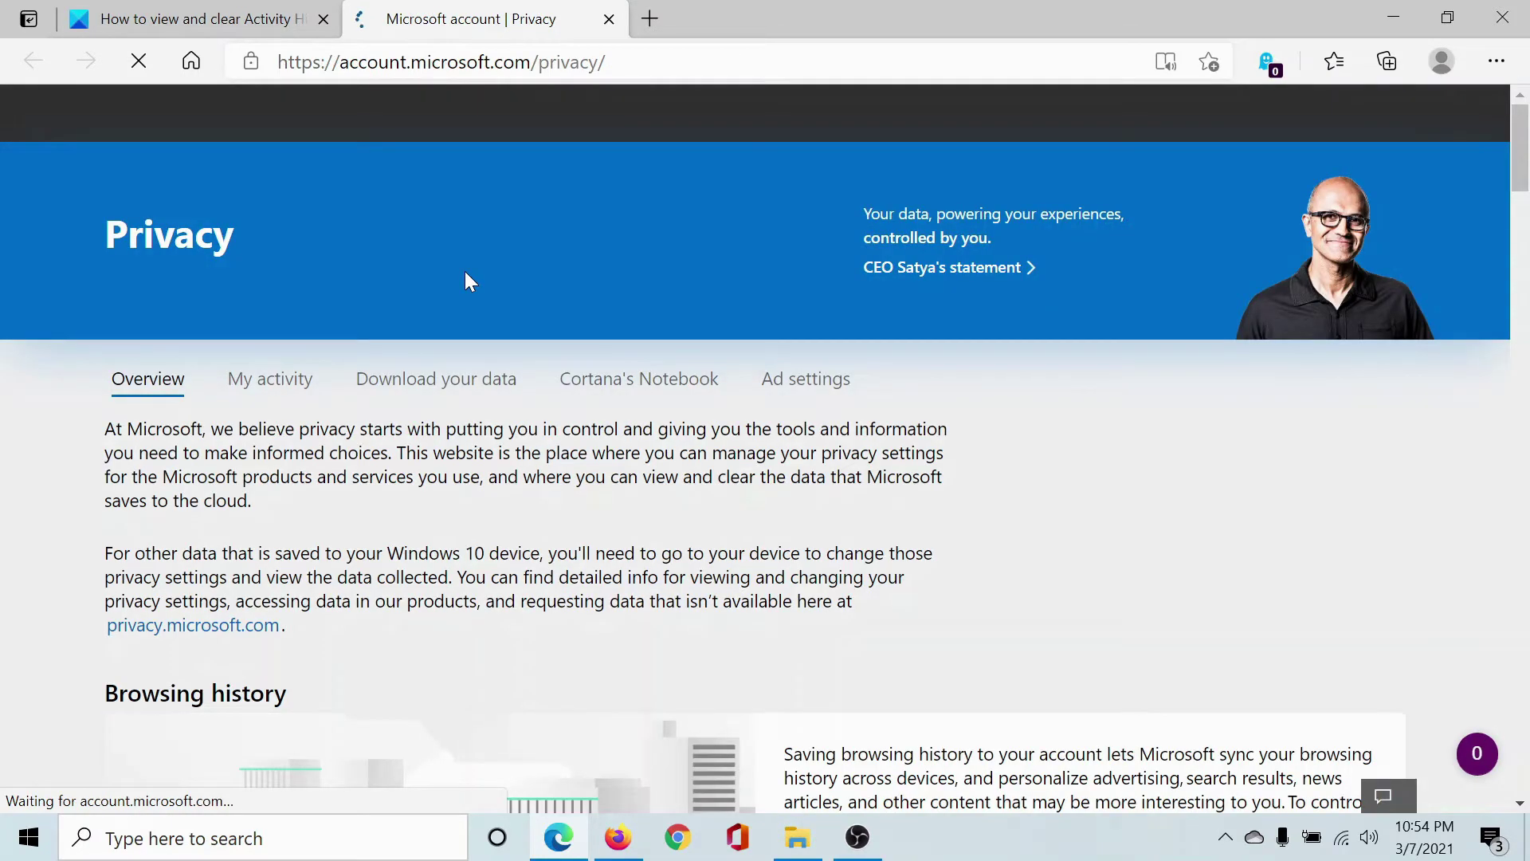
# - Browse My activity by Apps and services, Voice, Search and Locations, then return to the article and open Start
pyautogui.click(242, 385)
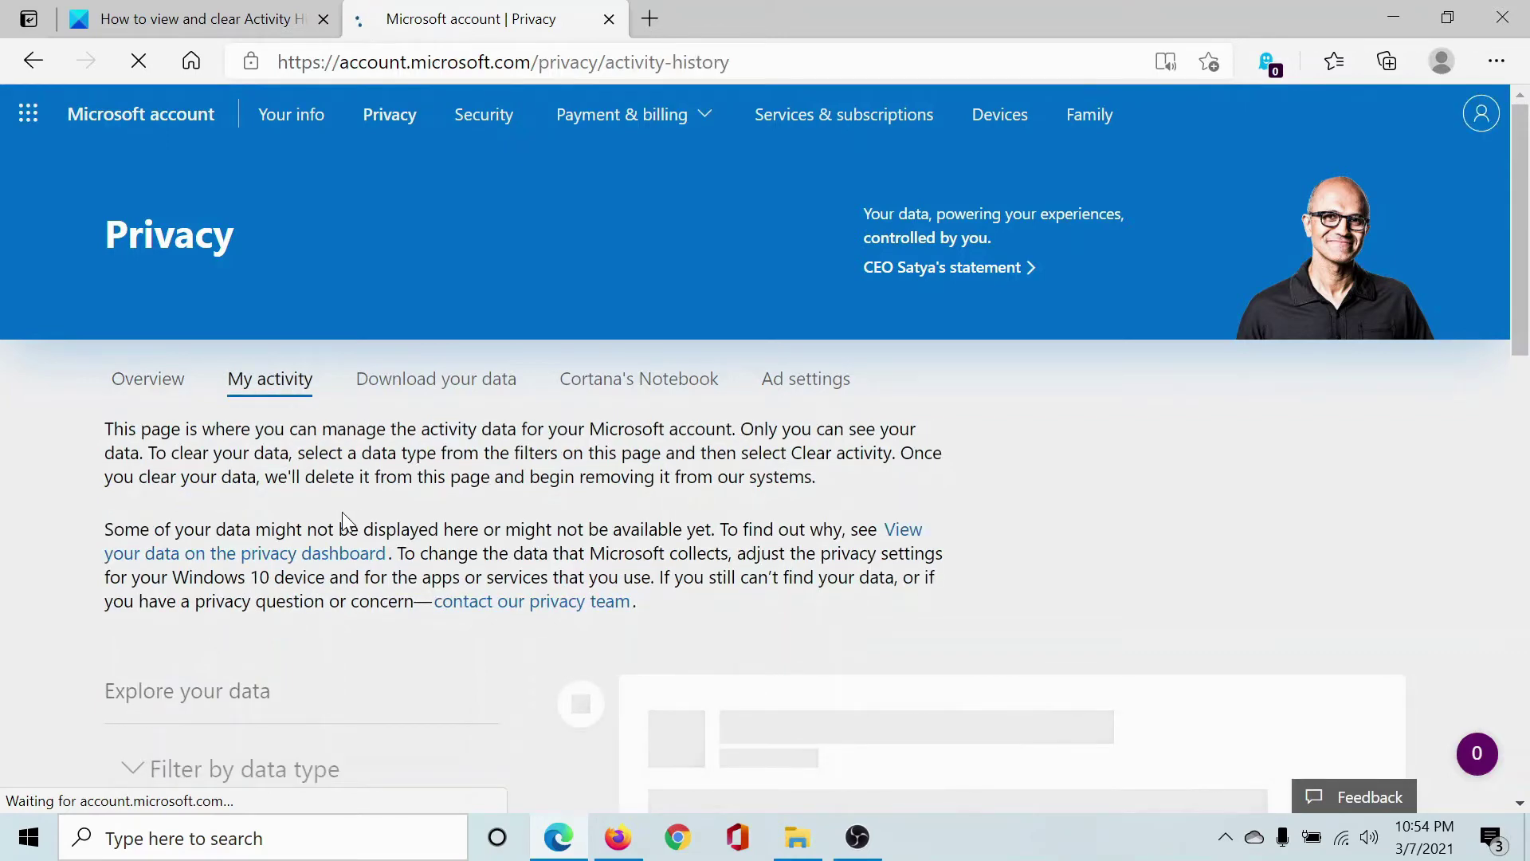
pyautogui.scroll(-3, 348, 517)
pyautogui.scroll(-2, 341, 549)
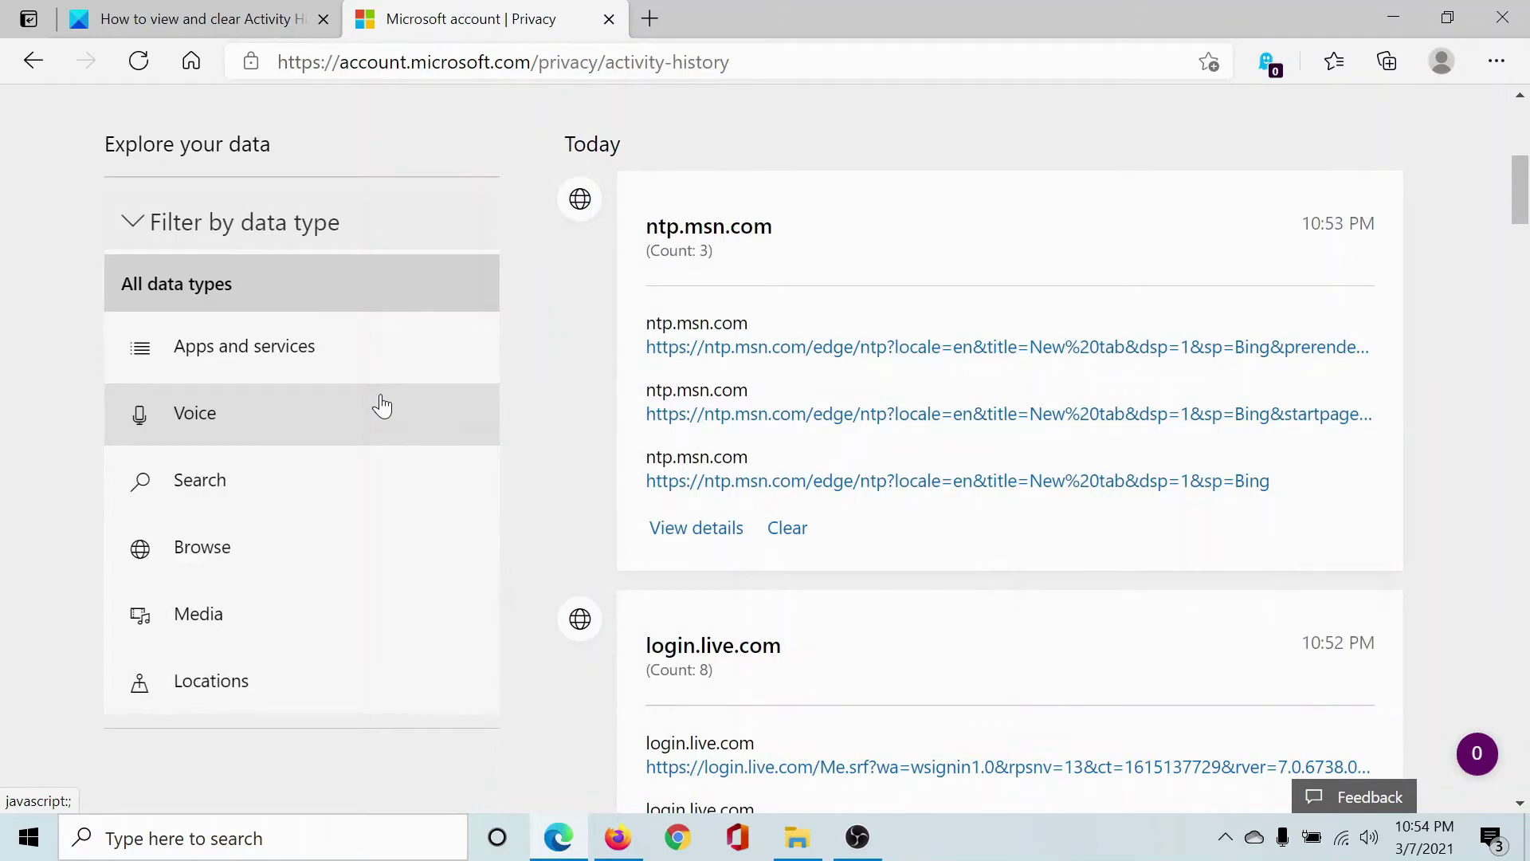
pyautogui.click(359, 345)
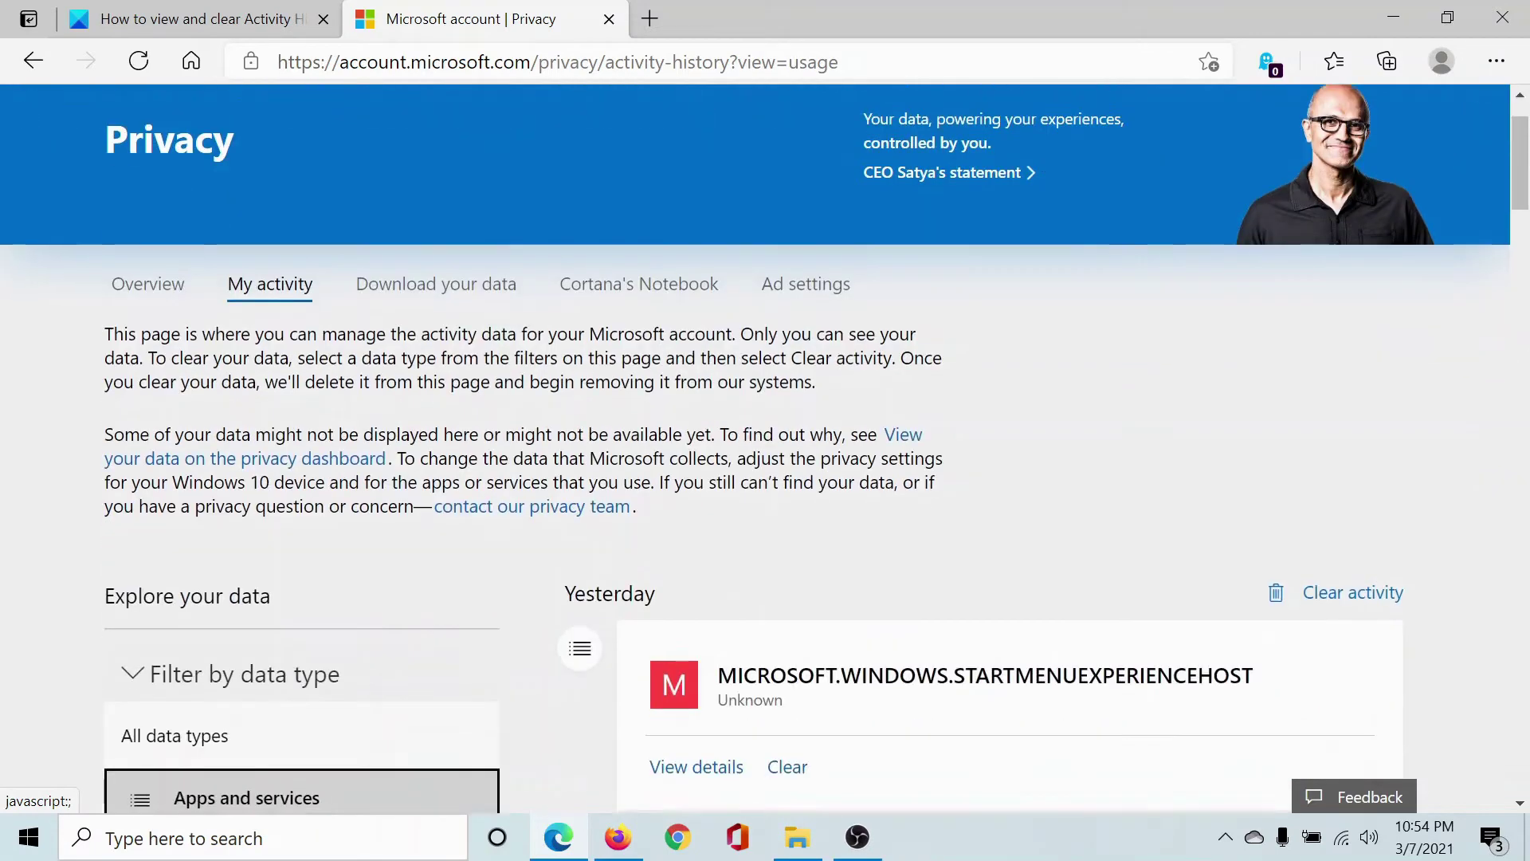
pyautogui.scroll(-5, 729, 553)
pyautogui.click(233, 379)
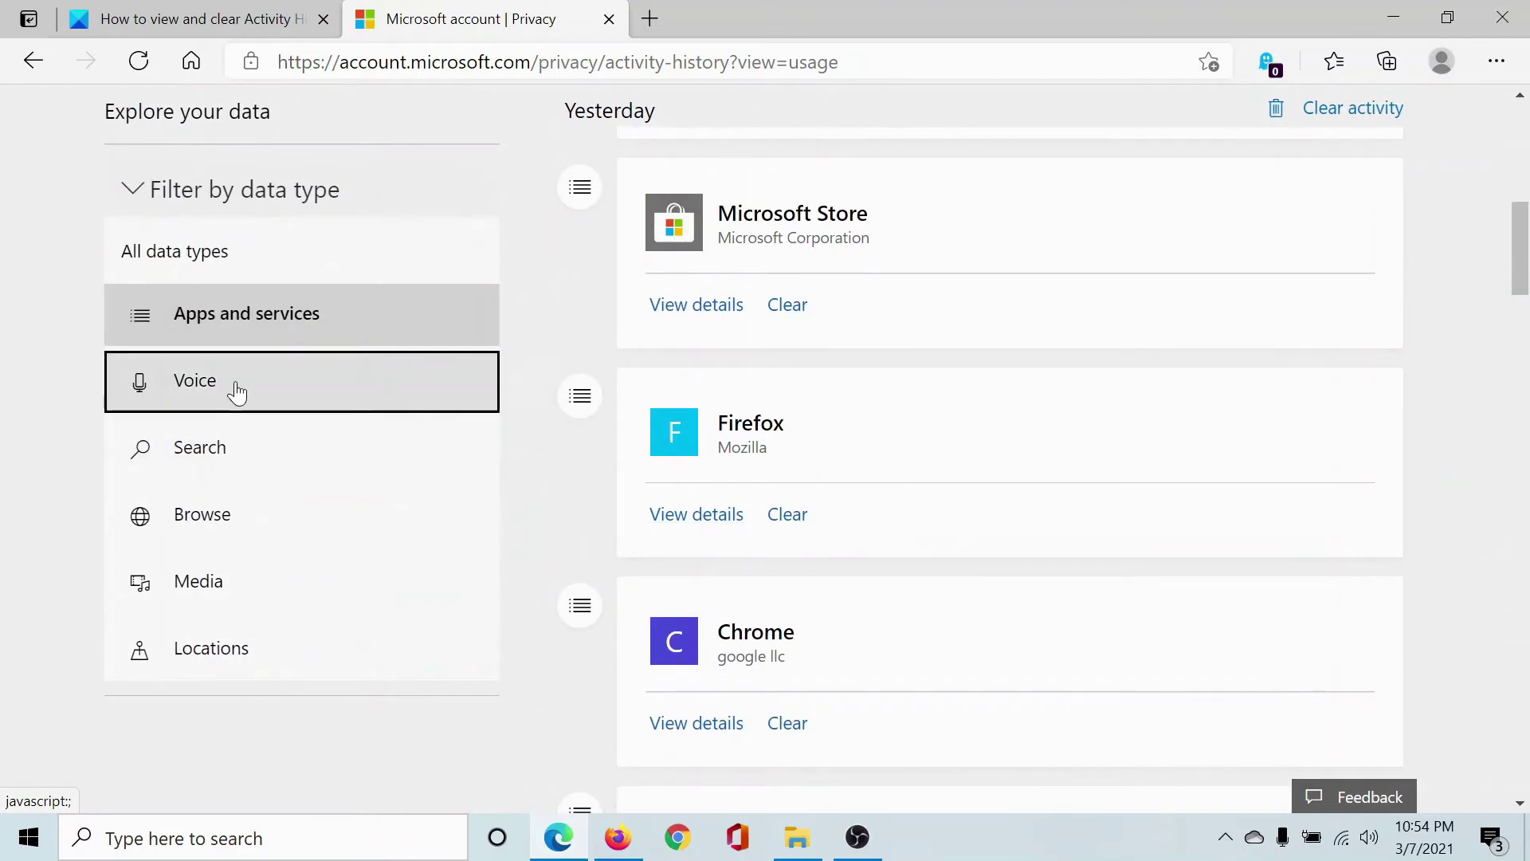
pyautogui.scroll(-5, 307, 506)
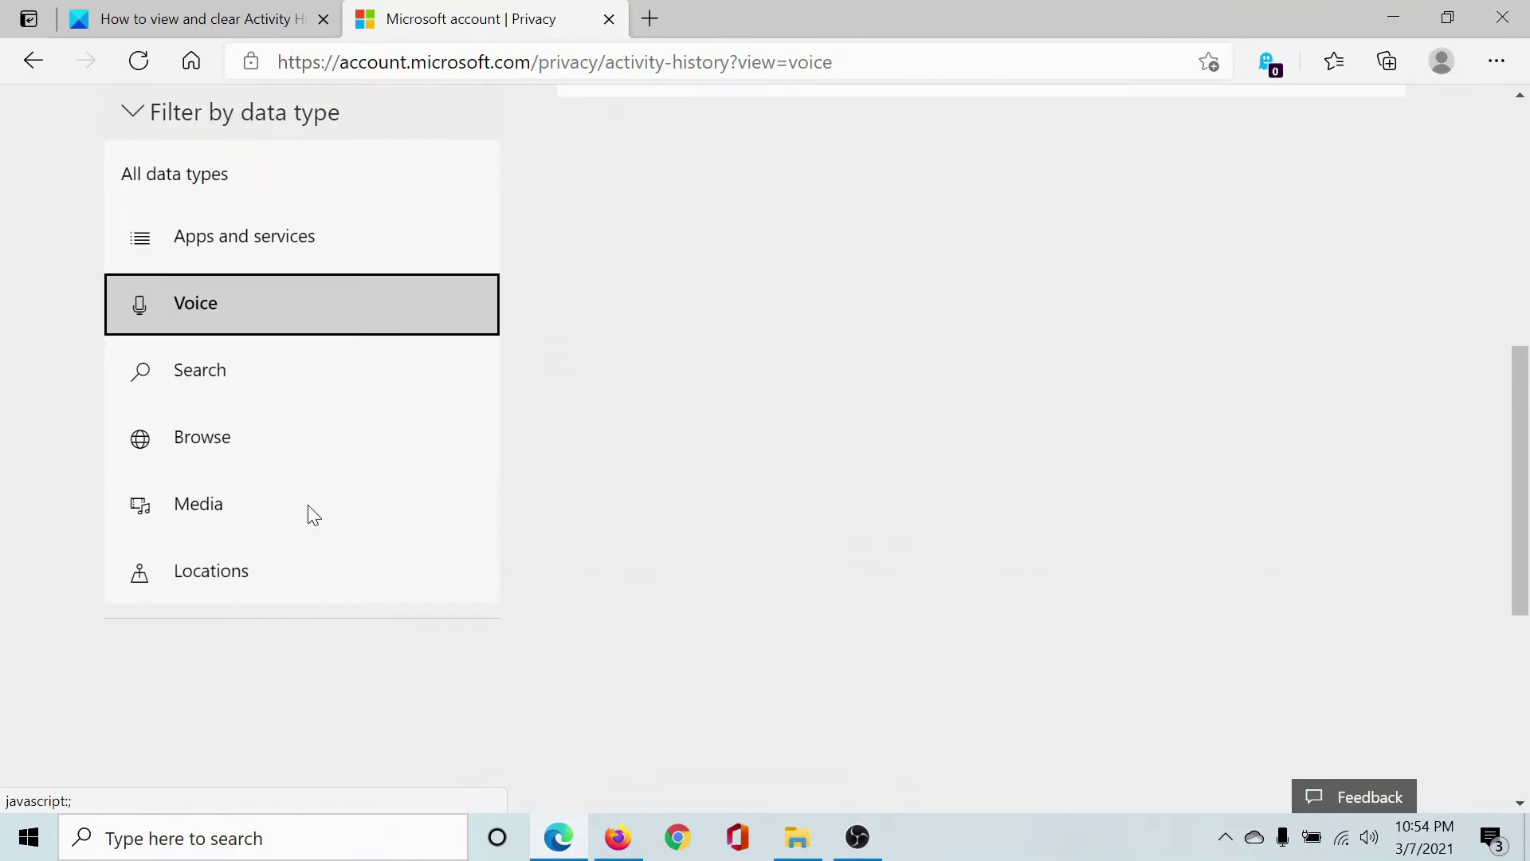
pyautogui.click(192, 374)
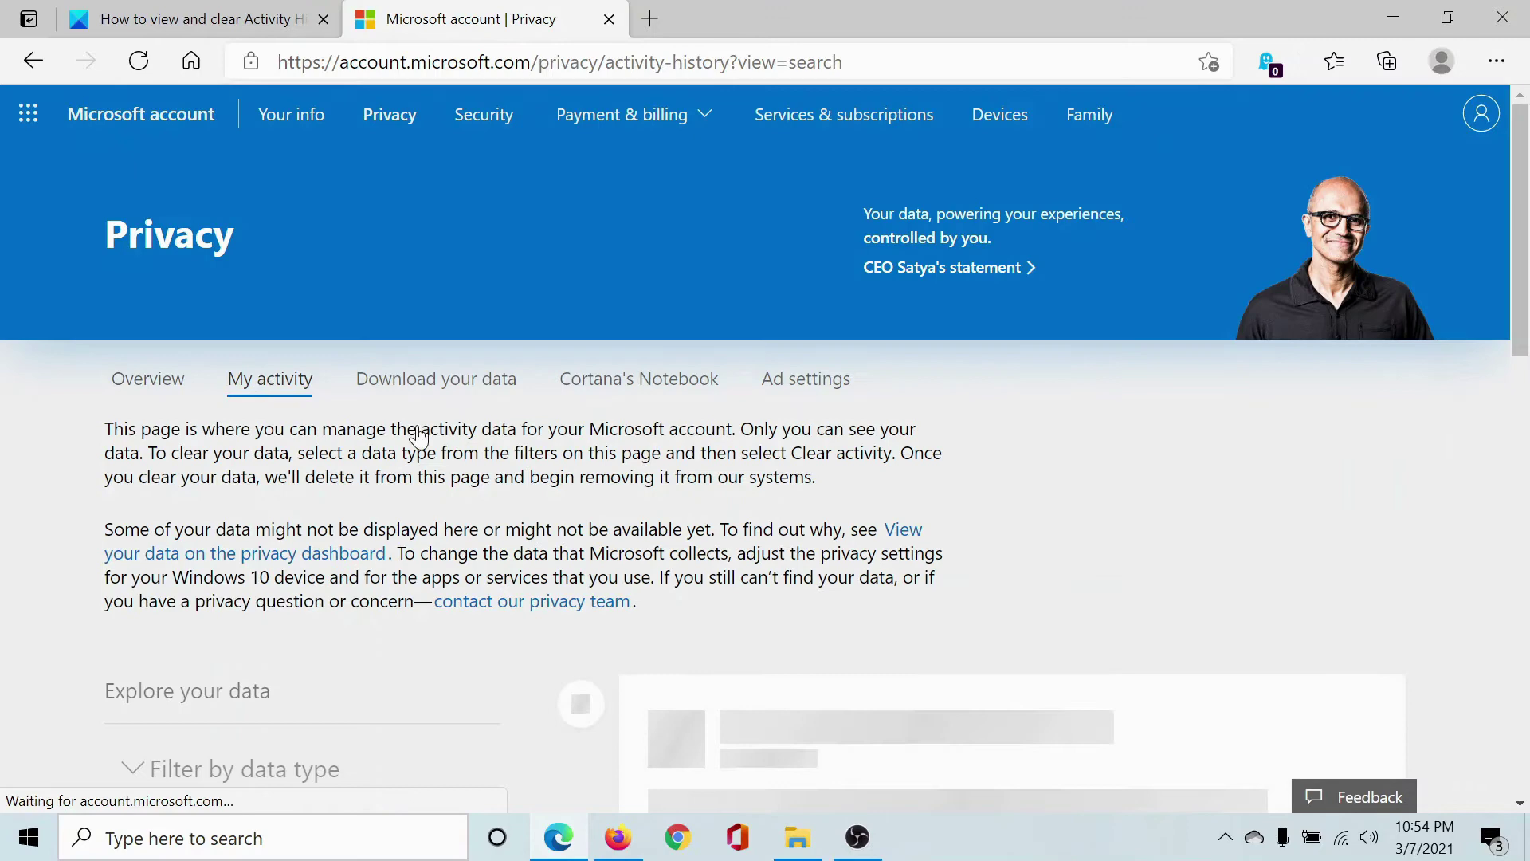
pyautogui.scroll(-3, 436, 437)
pyautogui.scroll(-3, 434, 429)
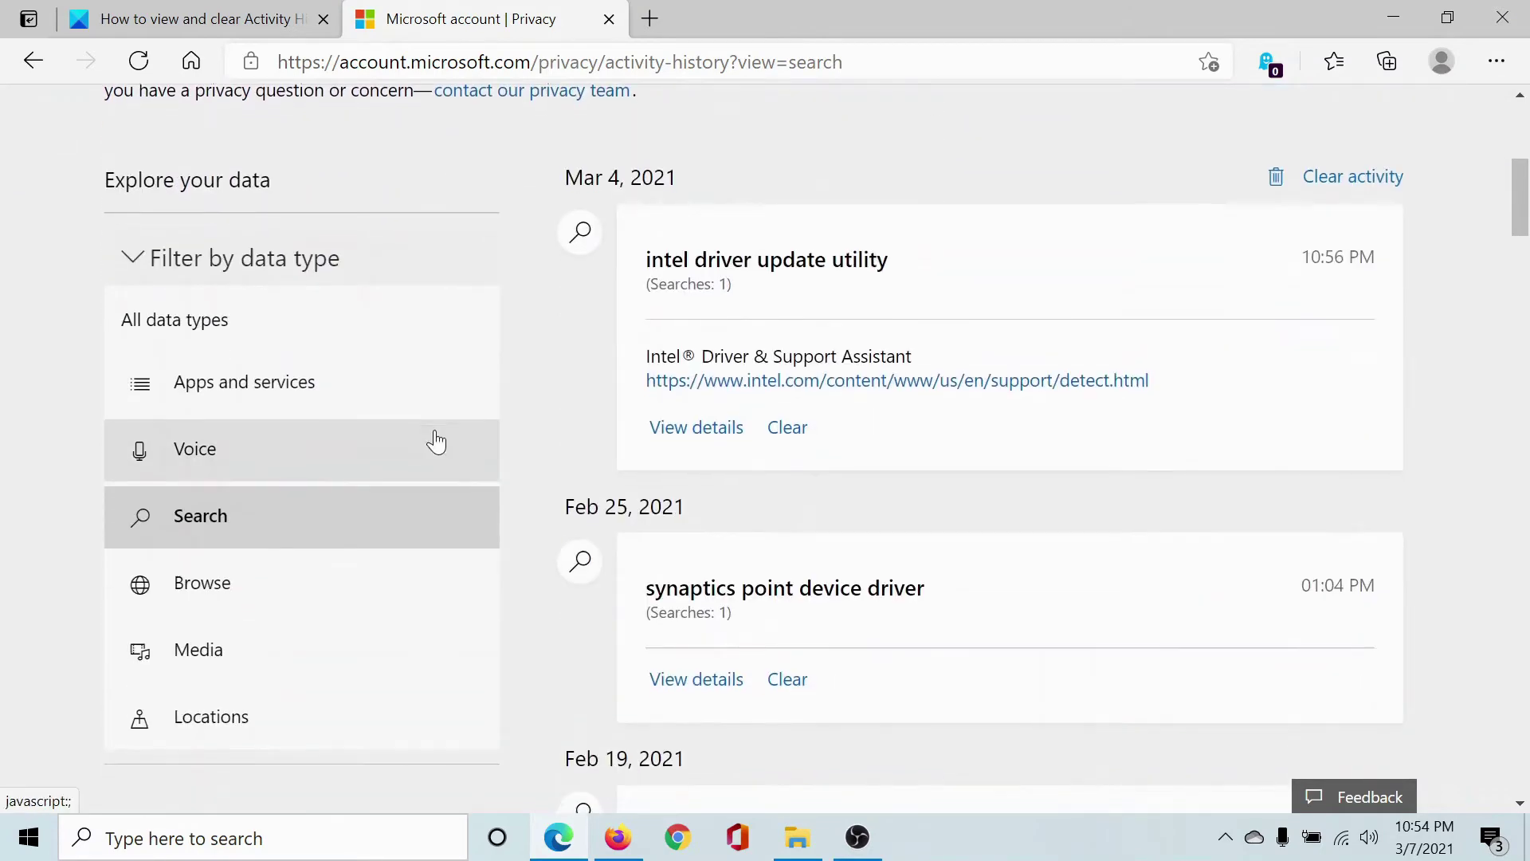
pyautogui.scroll(-1, 434, 429)
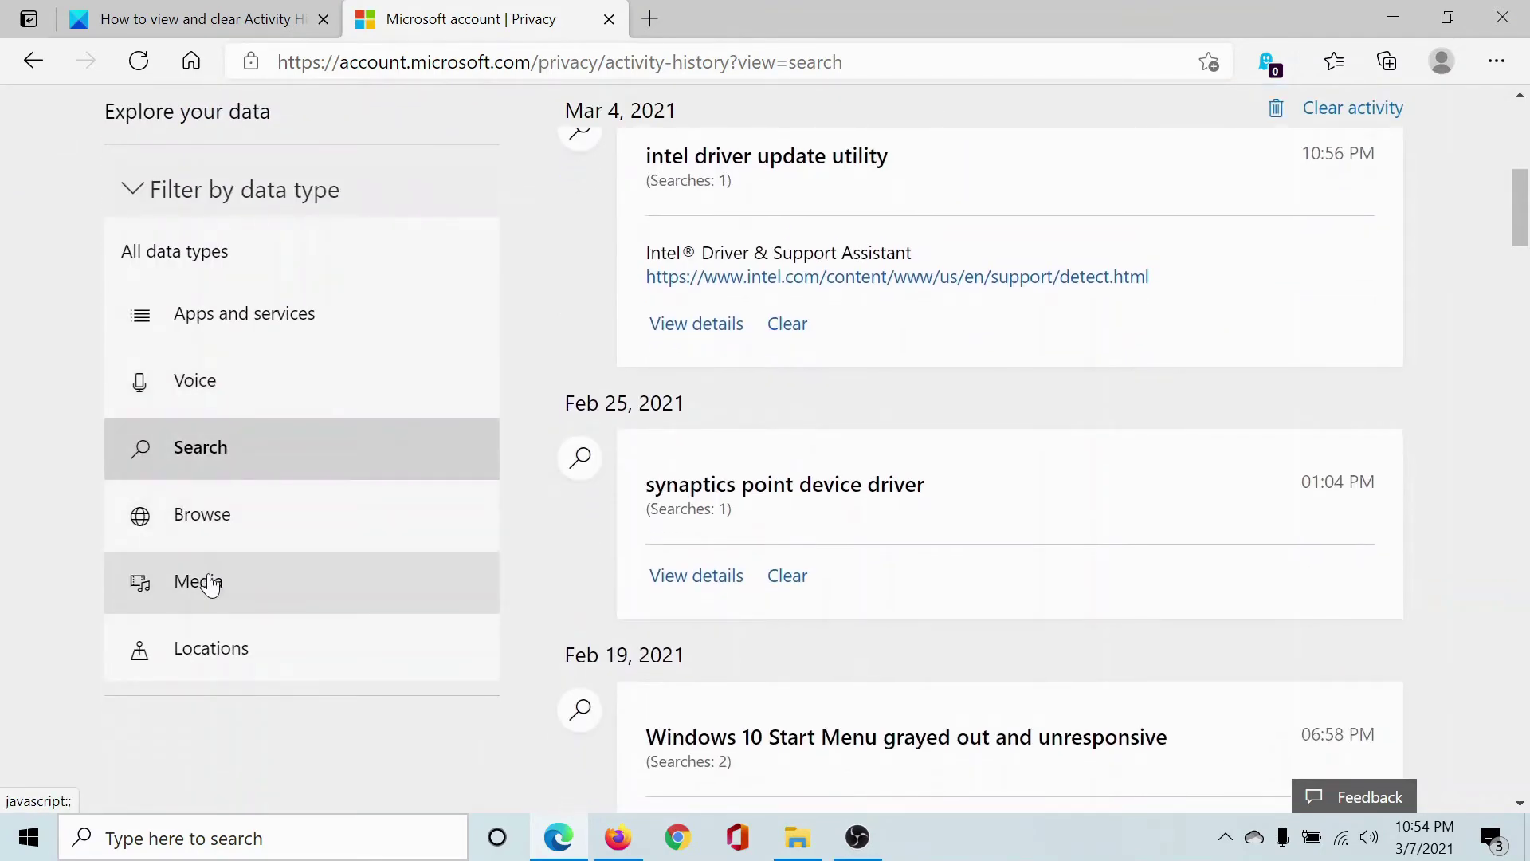
pyautogui.click(210, 648)
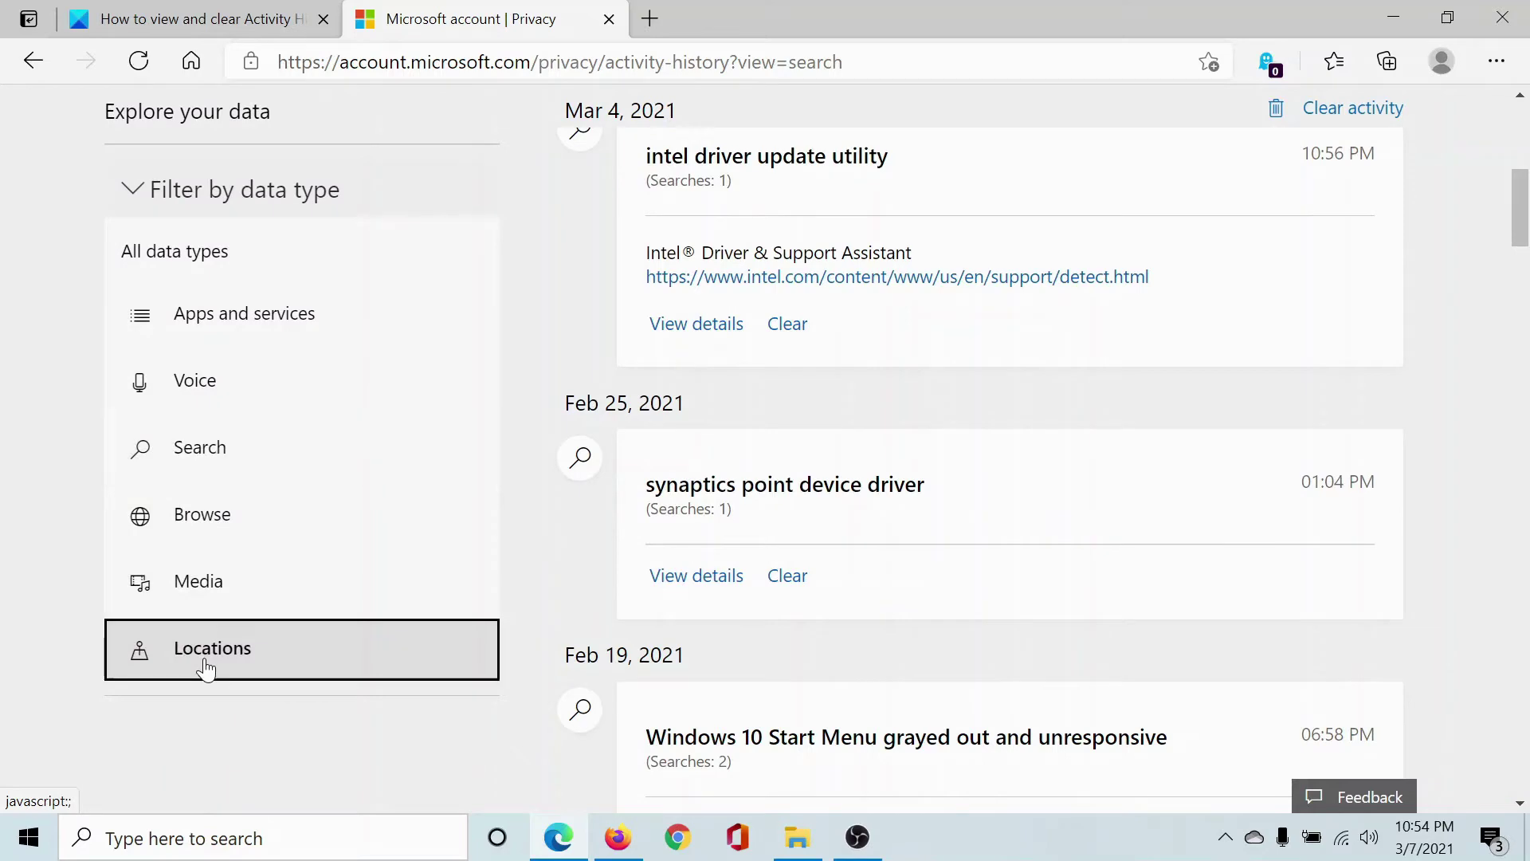
pyautogui.scroll(-5, 765, 479)
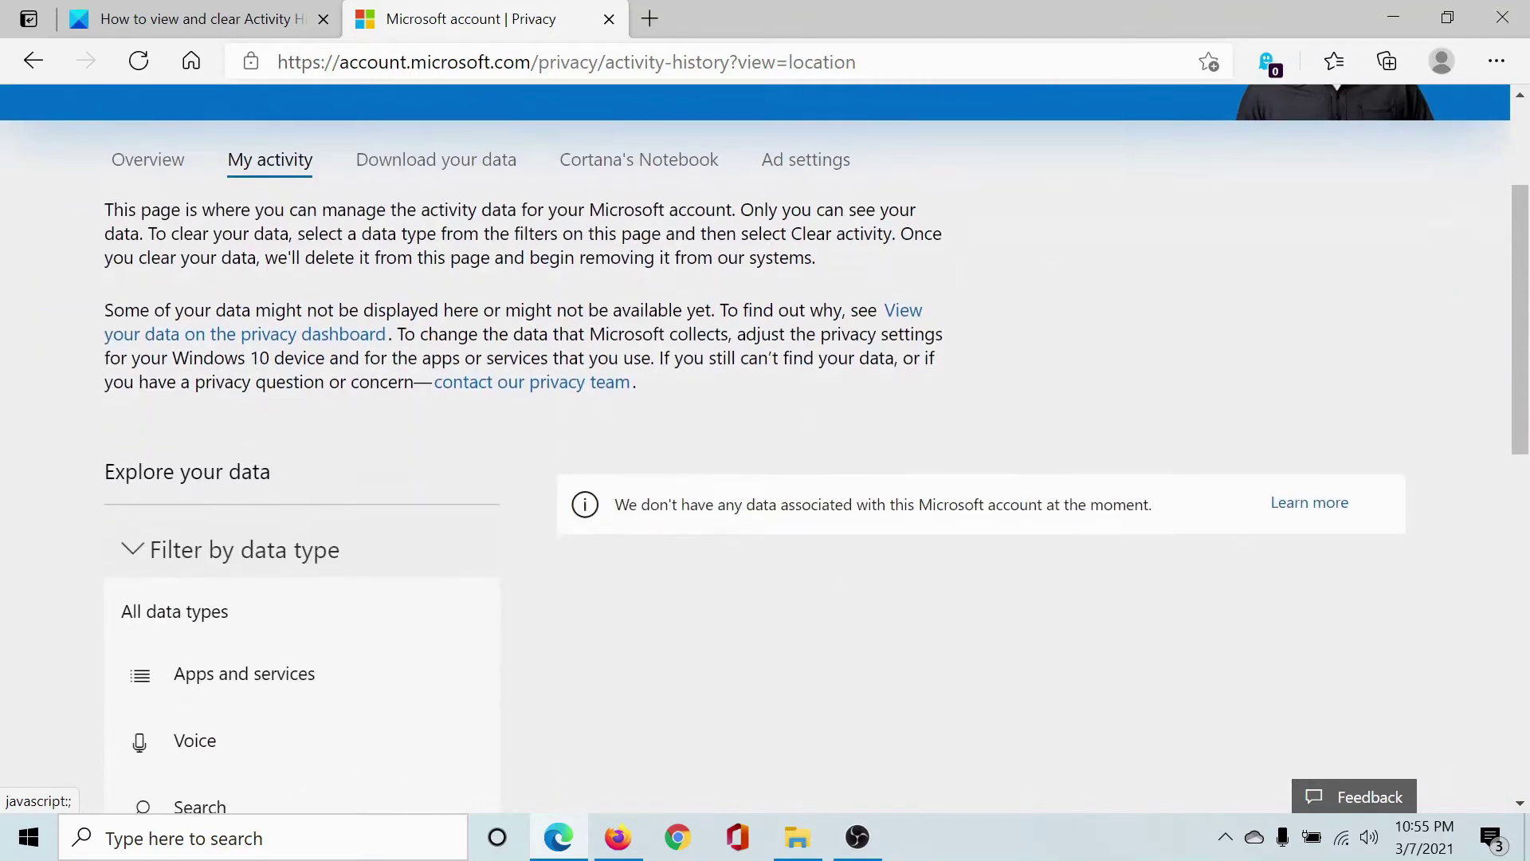
pyautogui.scroll(-3, 765, 478)
pyautogui.click(197, 19)
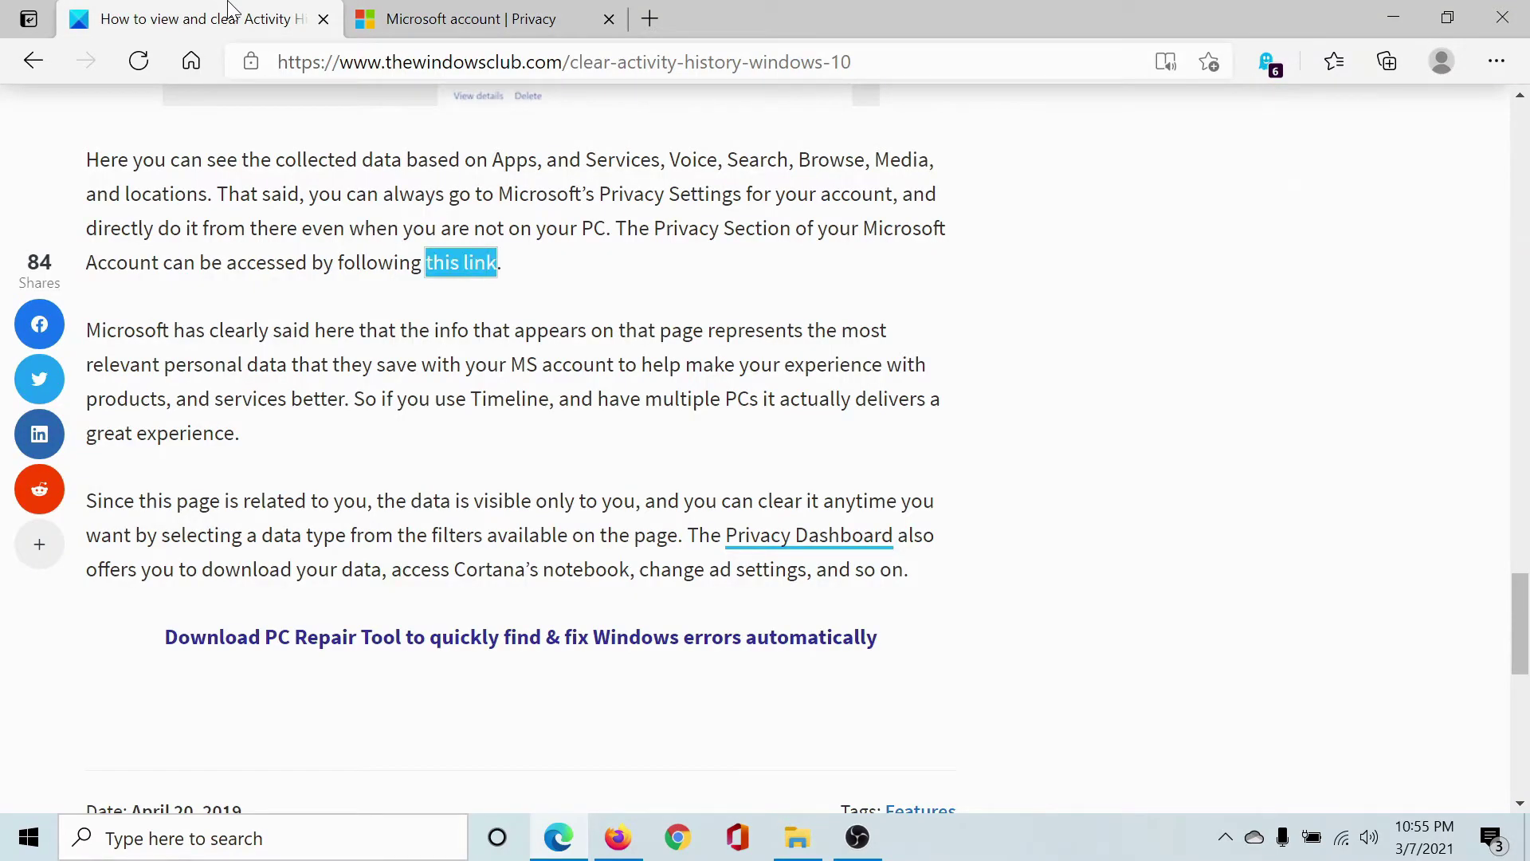
pyautogui.scroll(15, 1172, 227)
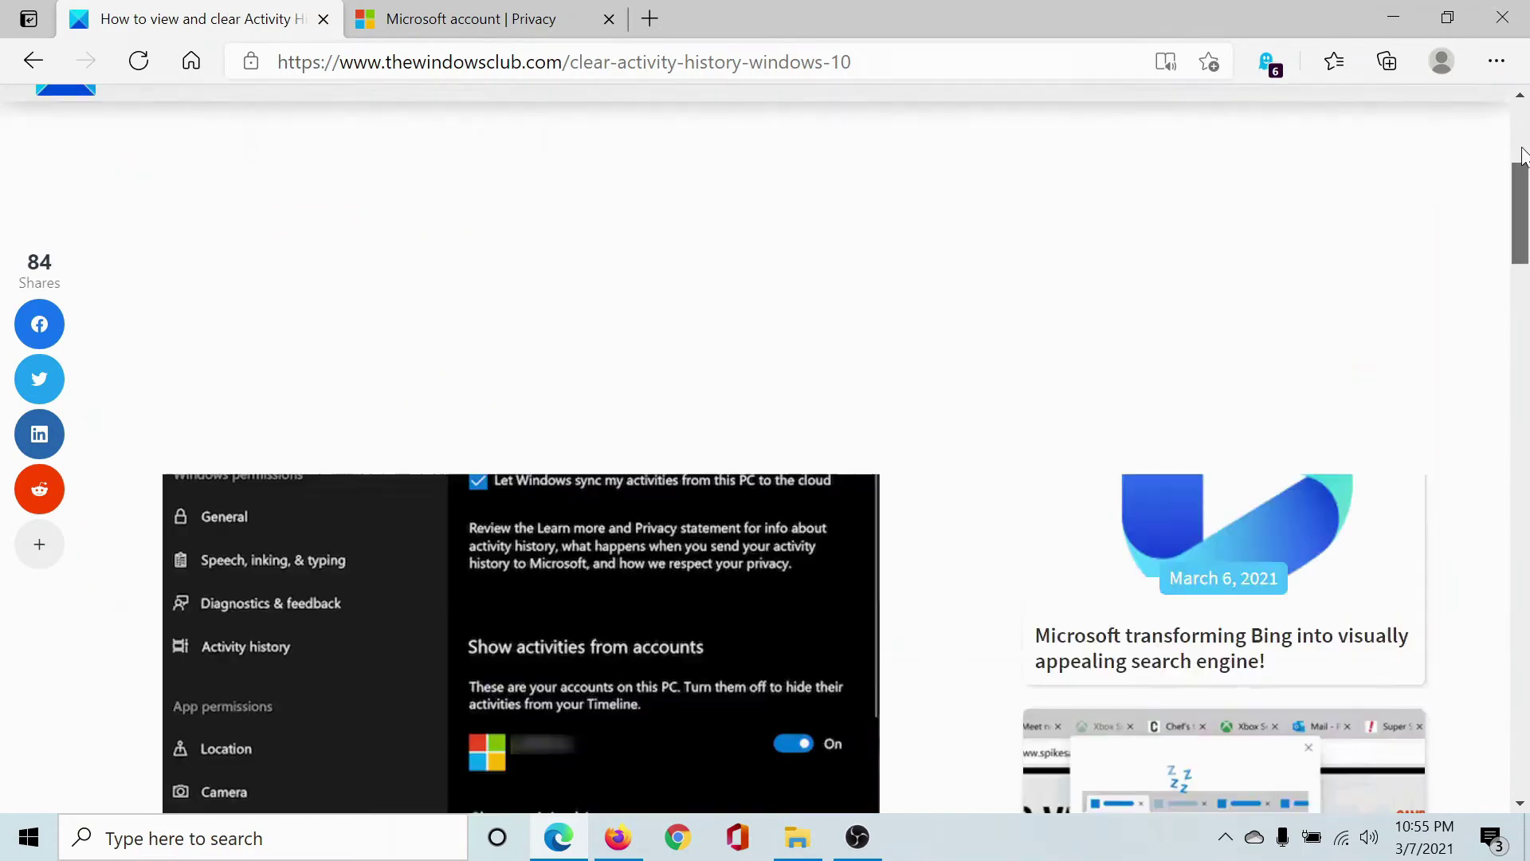
pyautogui.click(27, 837)
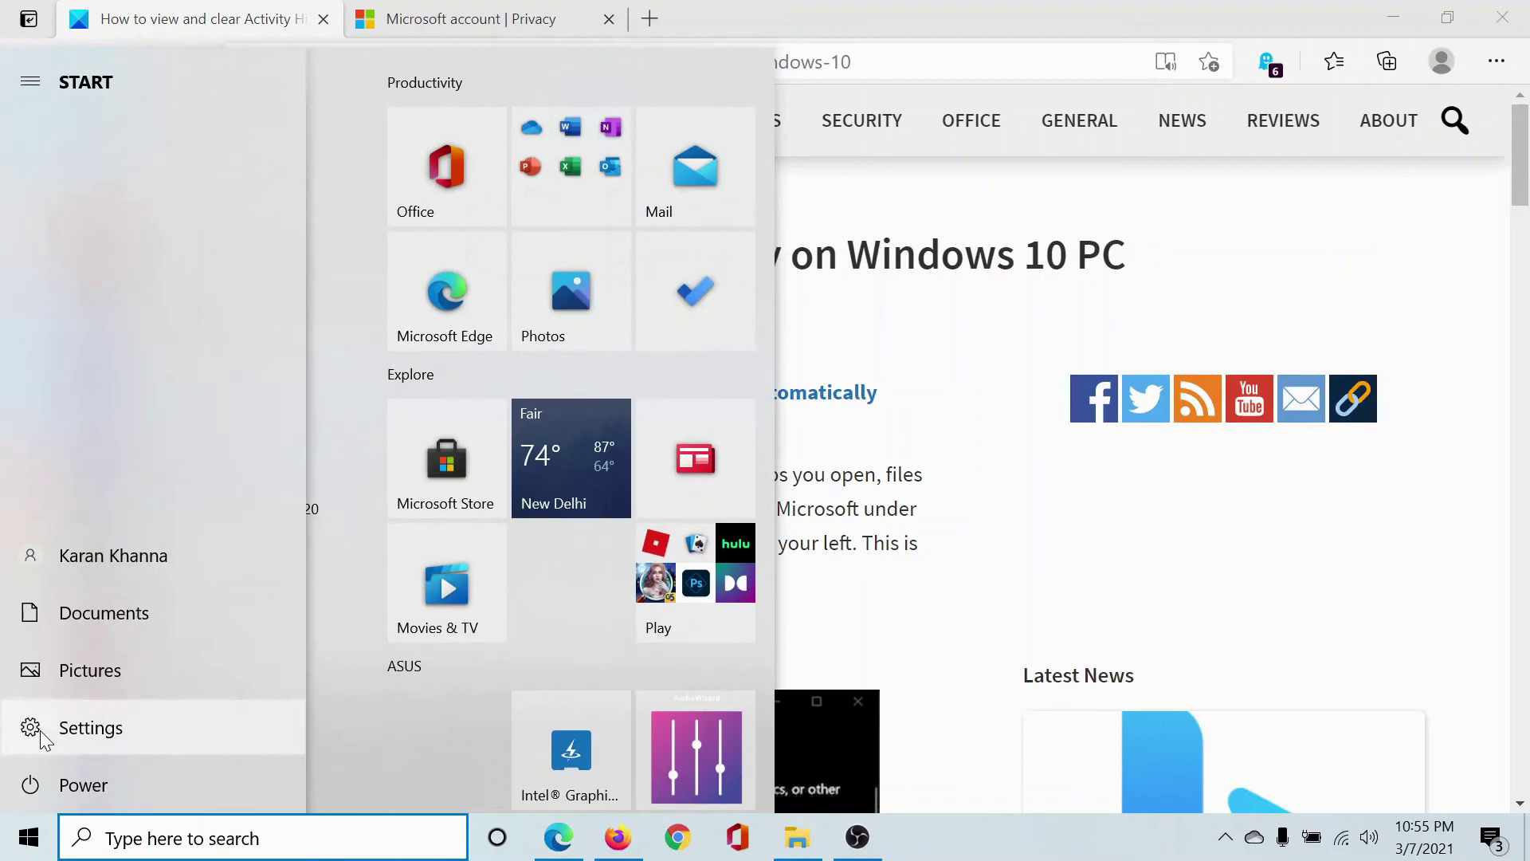
# - Uncheck Store my activity history in Settings > Privacy > Activity history
pyautogui.click(65, 726)
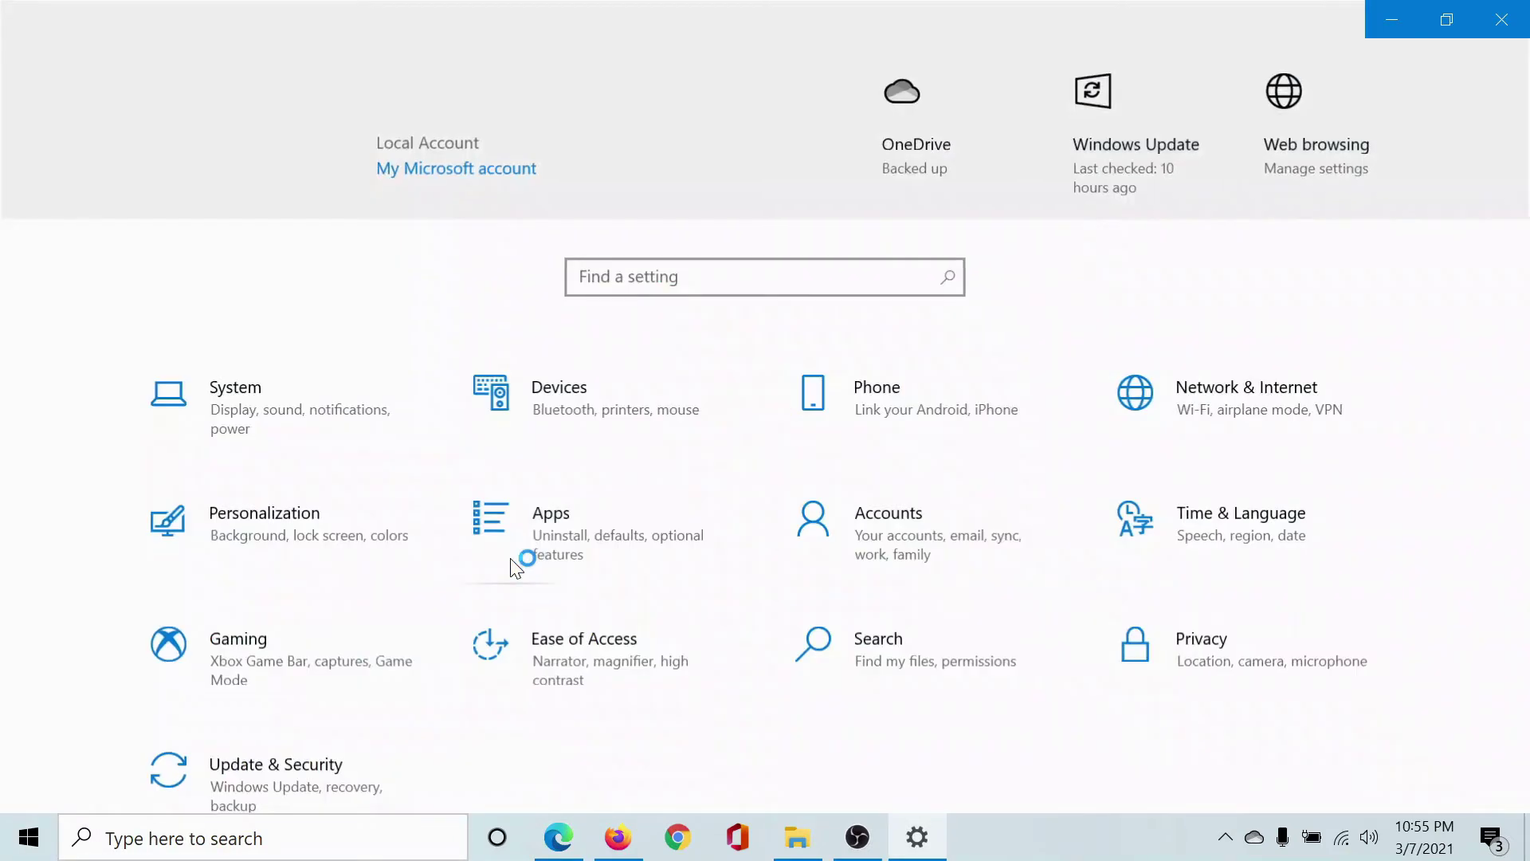
pyautogui.click(1222, 645)
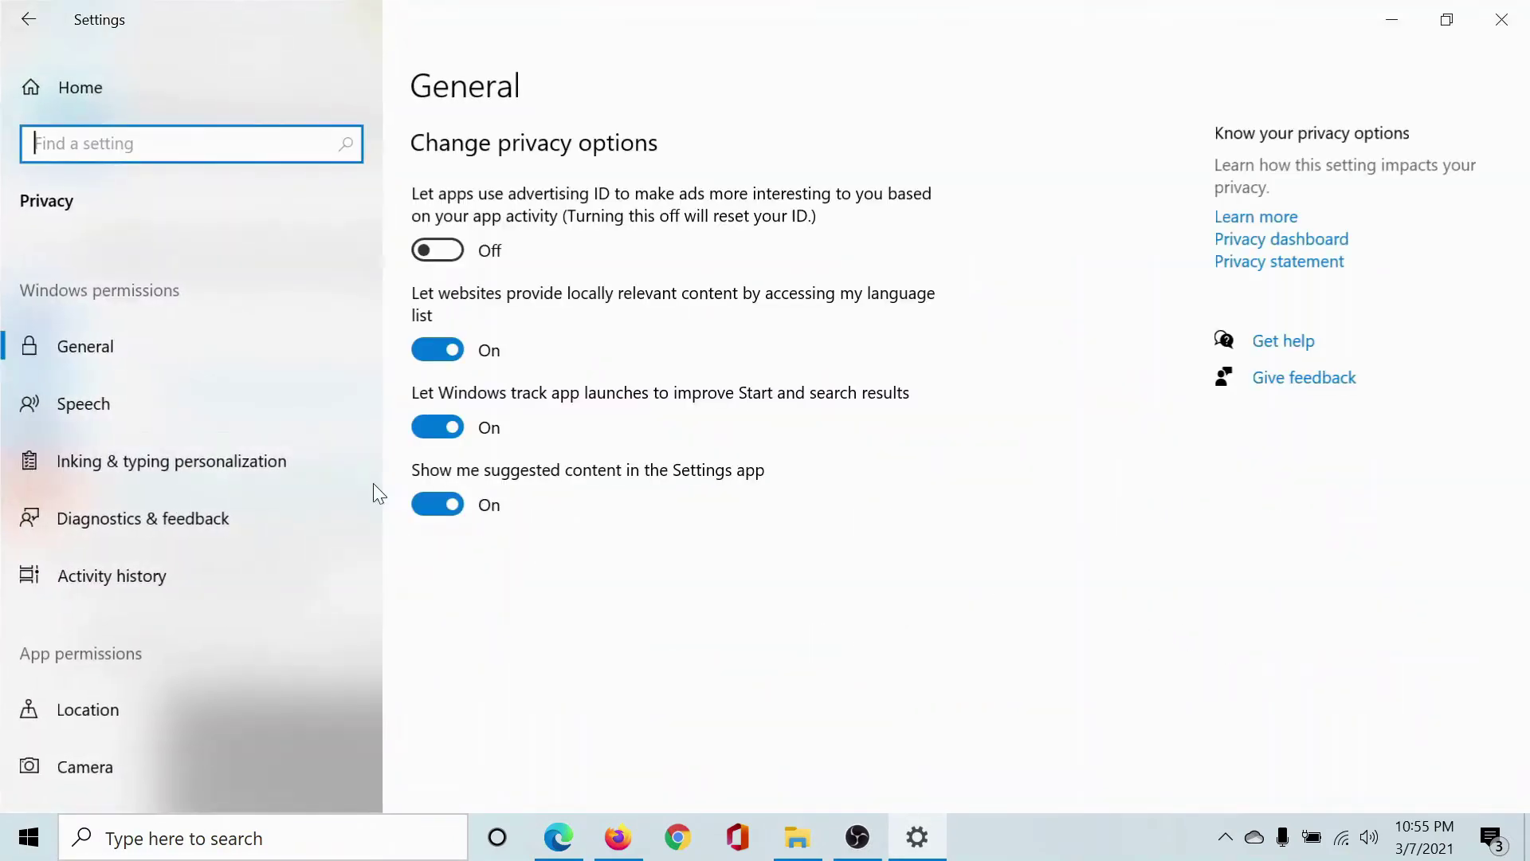
pyautogui.click(110, 571)
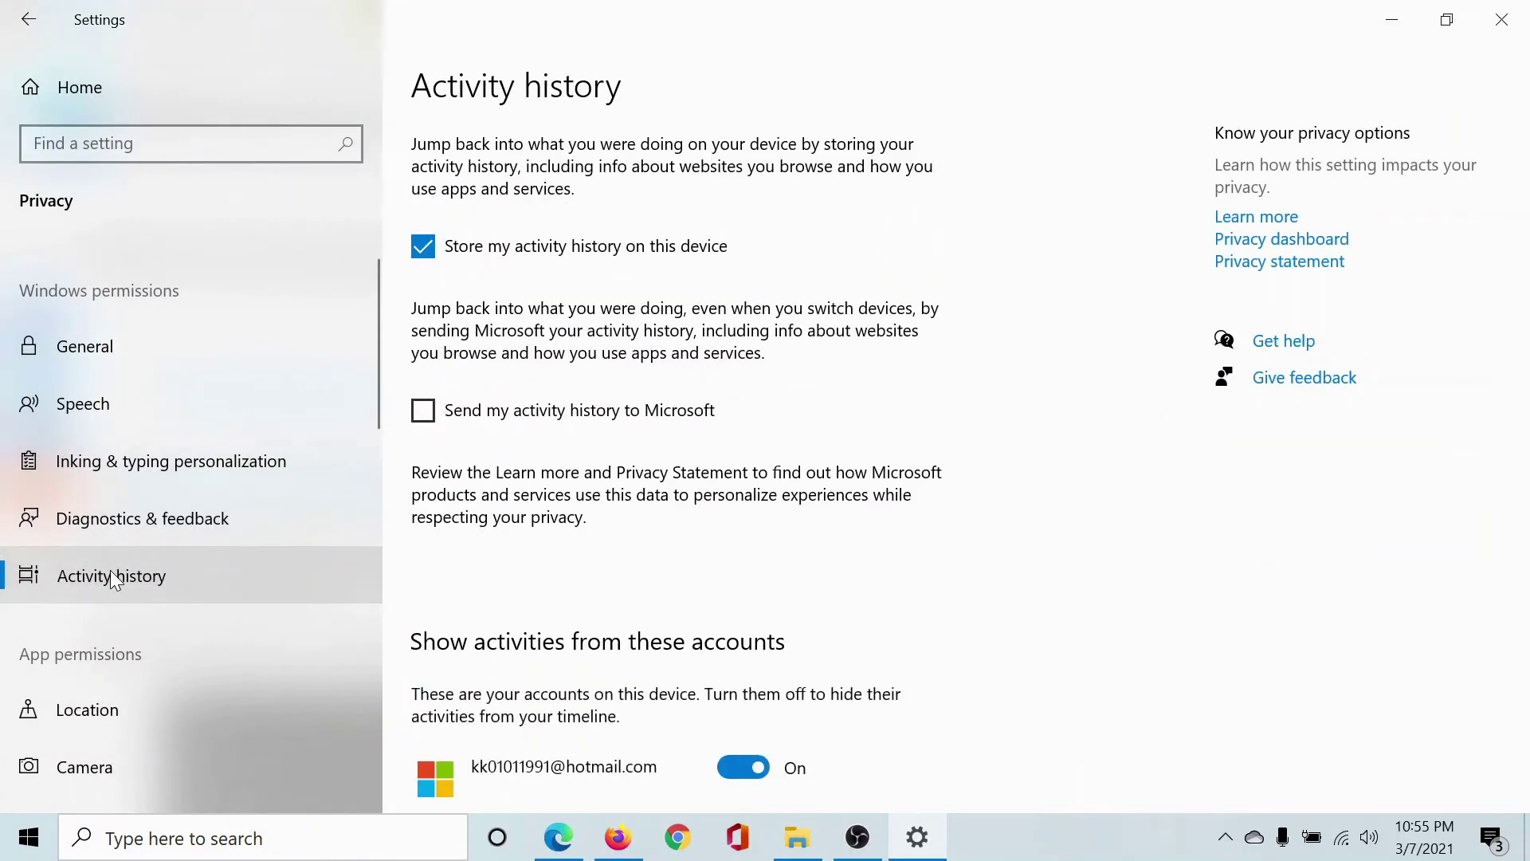
pyautogui.click(422, 246)
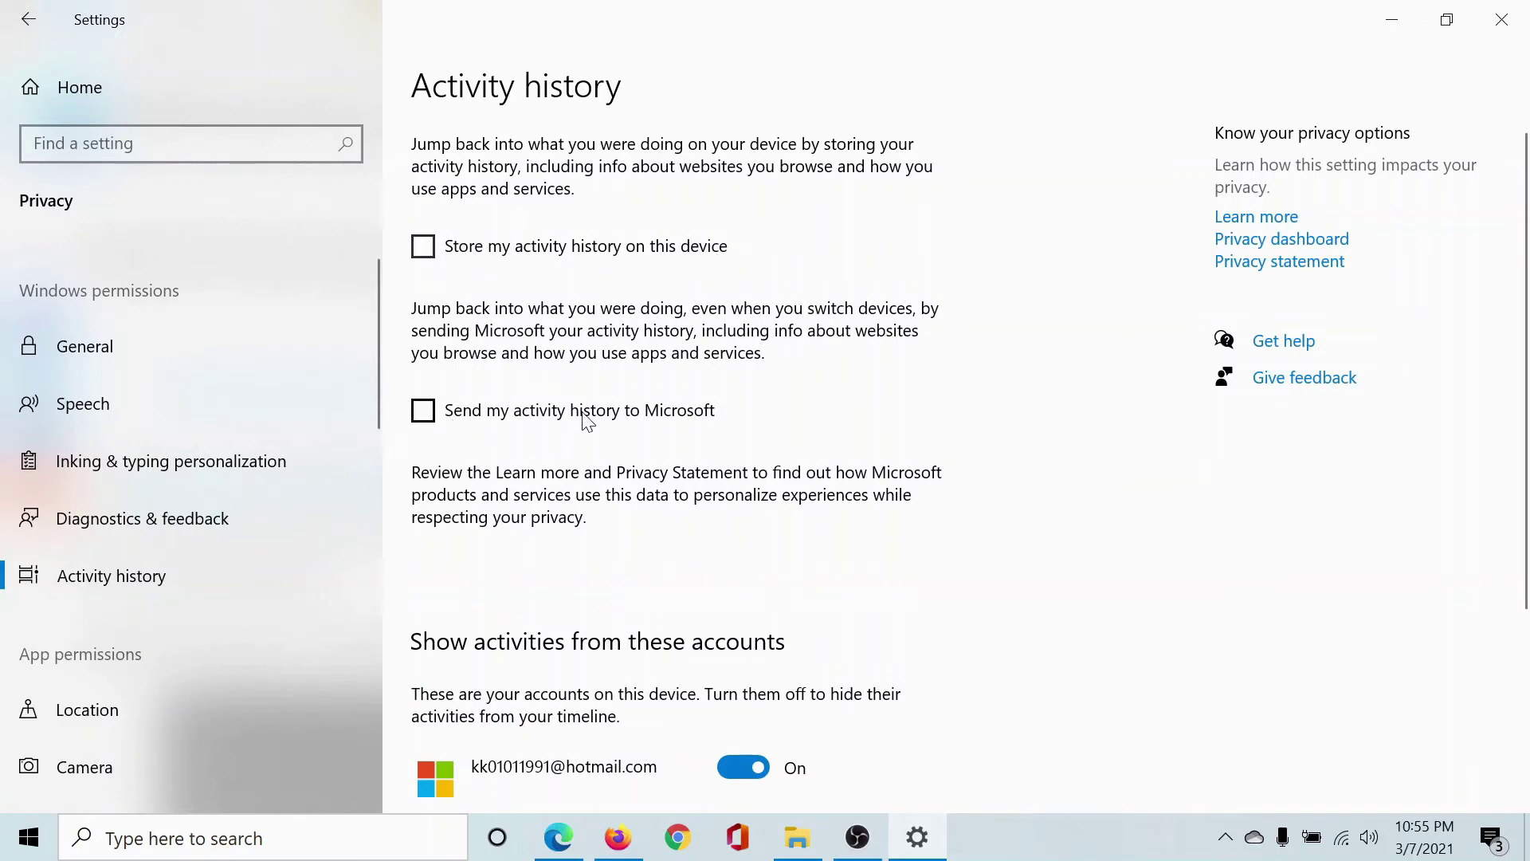
pyautogui.scroll(-1, 507, 556)
pyautogui.scroll(-3, 507, 555)
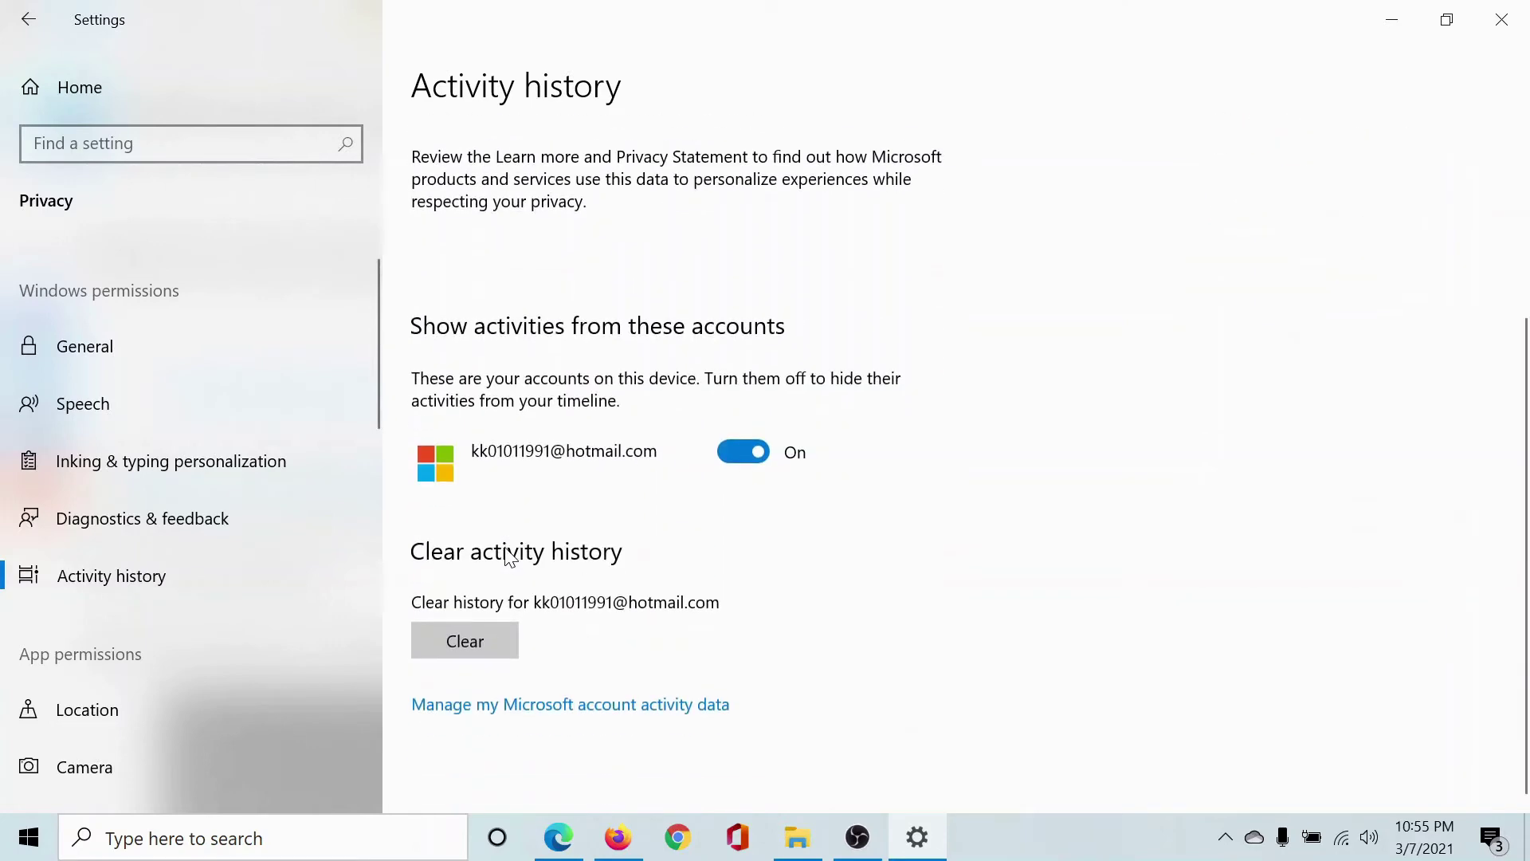
# - Turn the account's timeline toggle Off and clear its activity history
pyautogui.click(749, 453)
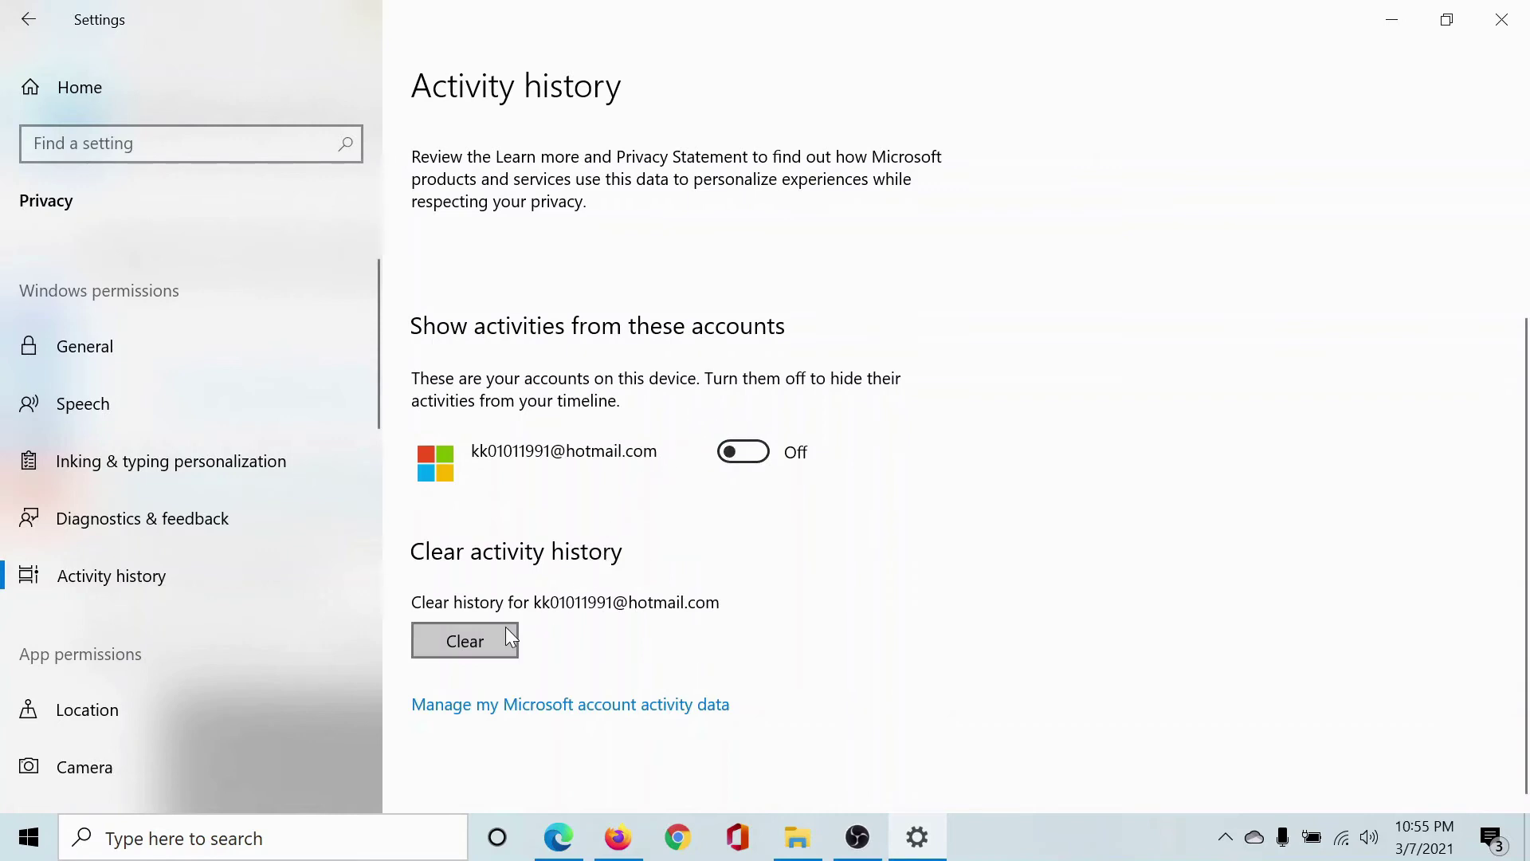
pyautogui.click(454, 637)
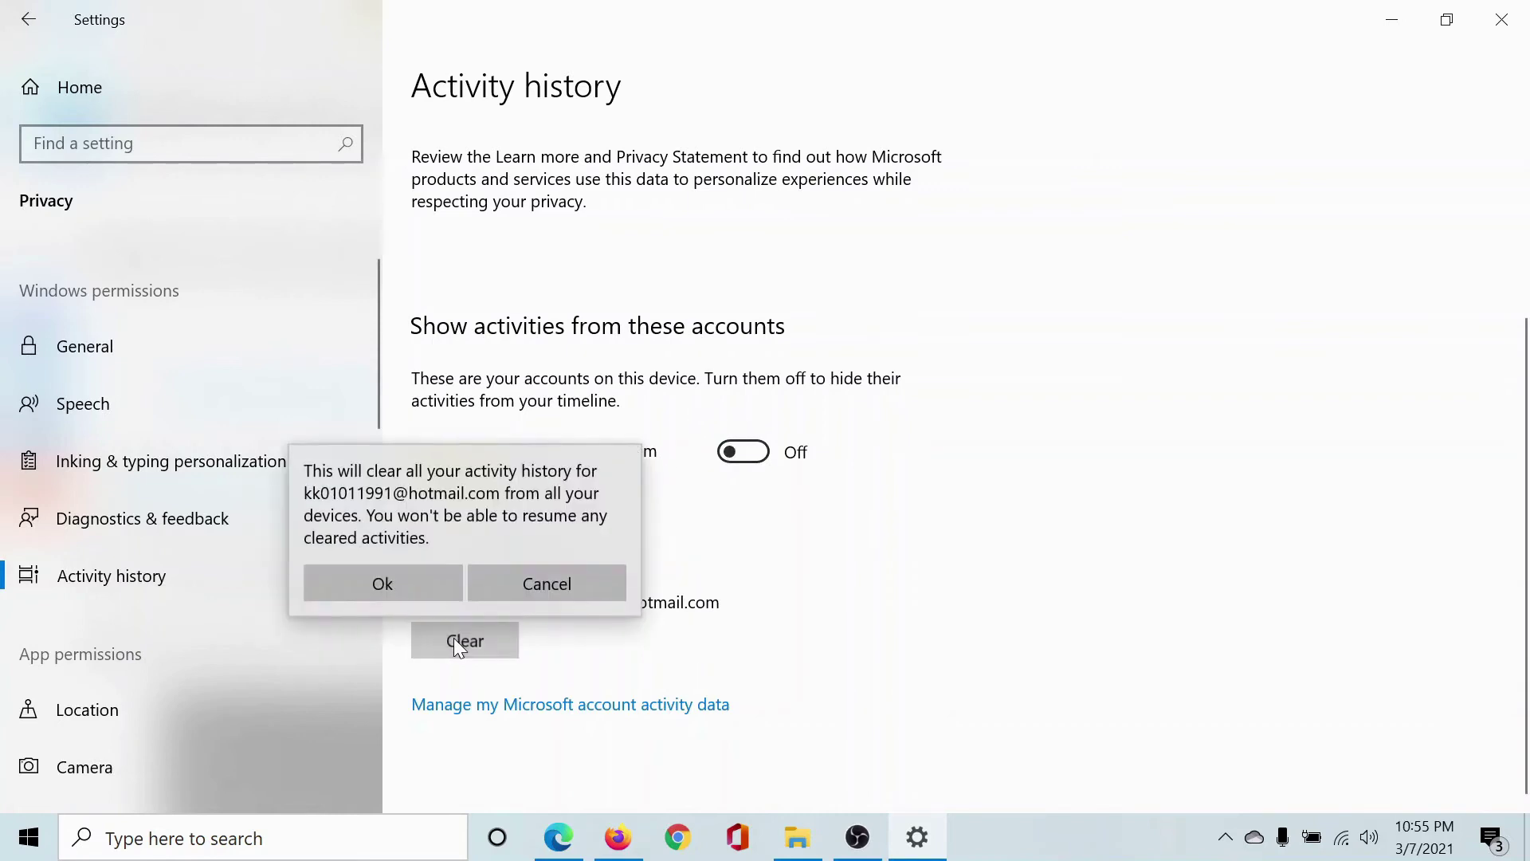
pyautogui.click(400, 582)
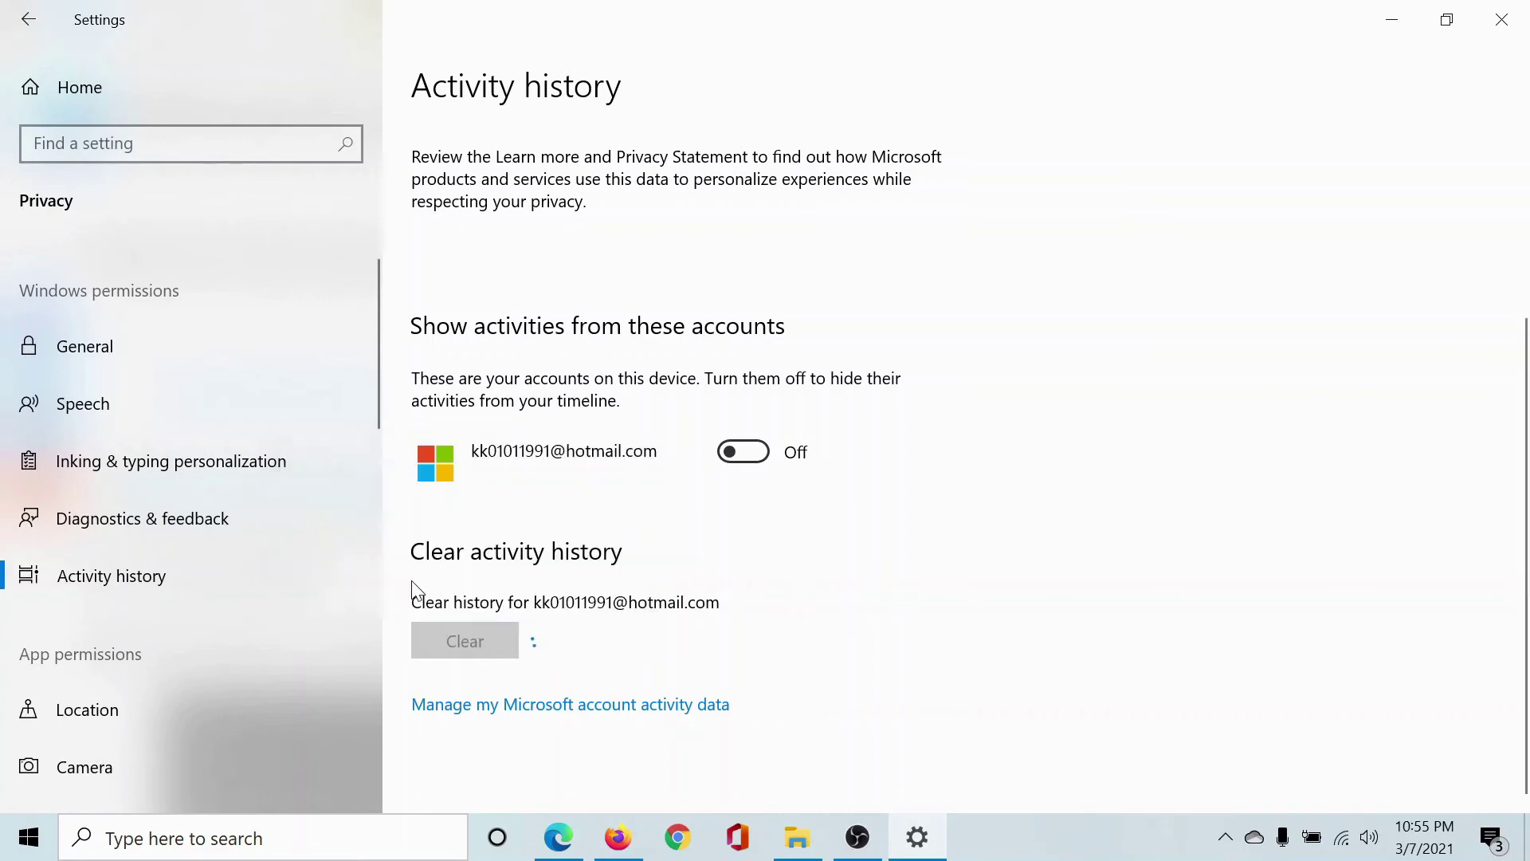
pyautogui.click(558, 837)
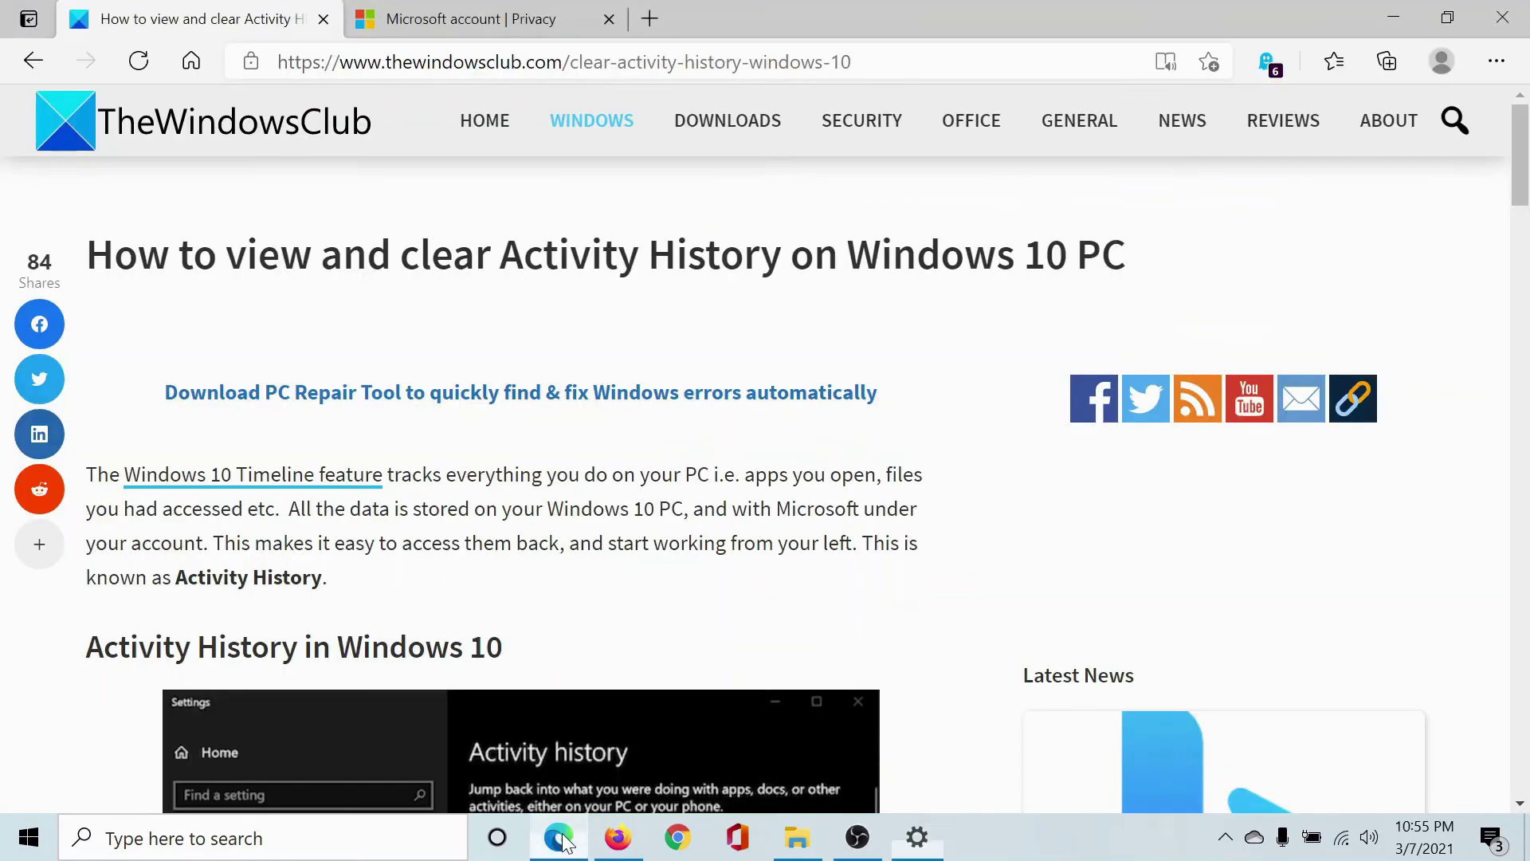